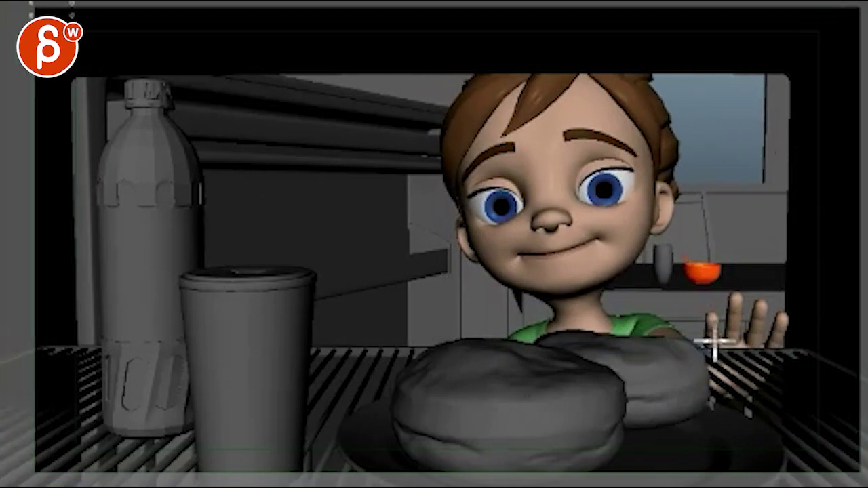
Draw a curved green arrow across the girl's face suggesting she turn her head.
mouse_move(648, 315)
mouse_down()
mouse_move(682, 362)
mouse_move(654, 289)
mouse_up()
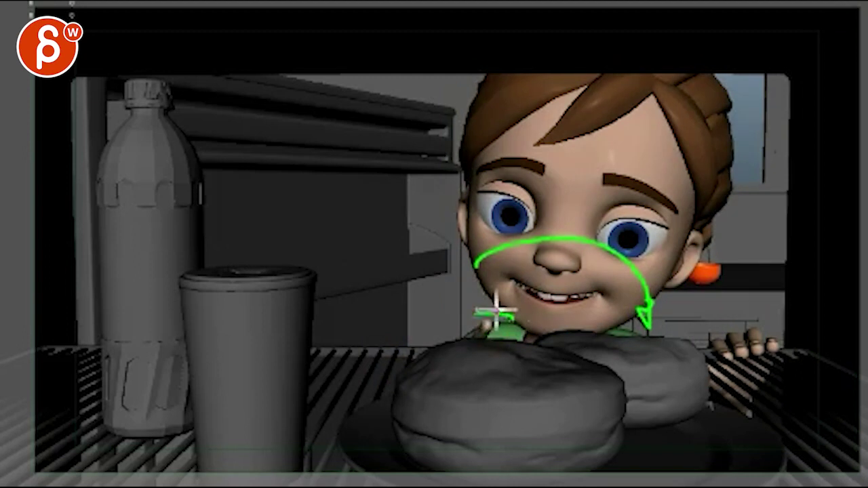
drag(479, 366, 469, 303)
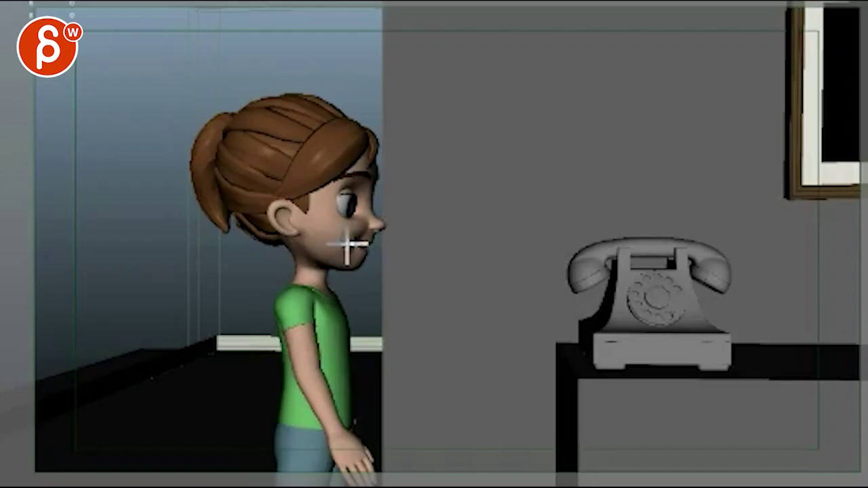
Ring the girl with a green ellipse to flag her pose.
mouse_move(280, 126)
mouse_down()
mouse_move(204, 314)
mouse_move(358, 136)
mouse_up()
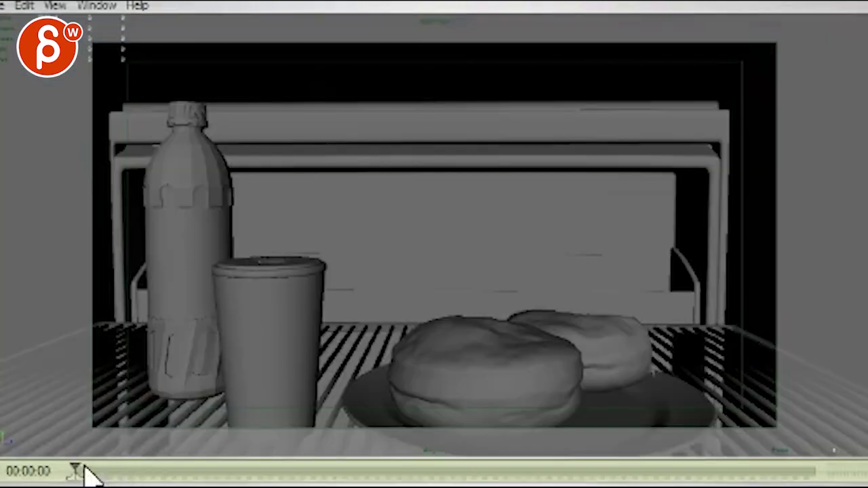
Scrub through the girl's fridge close-up to the kitchen shot at 00:00:06.
drag(78, 468, 268, 469)
click(255, 470)
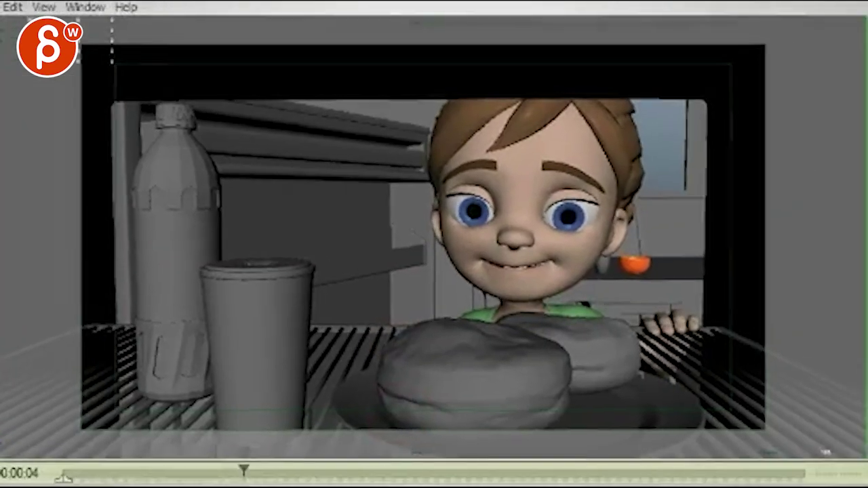
click(267, 472)
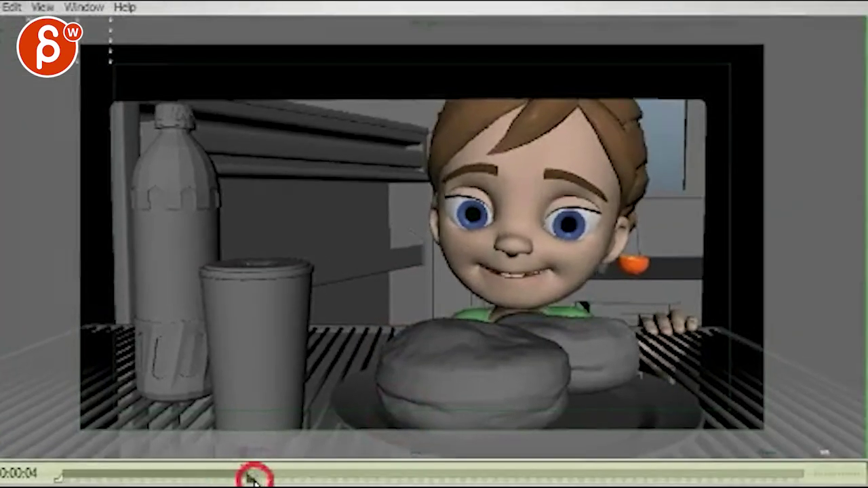
drag(281, 470, 311, 467)
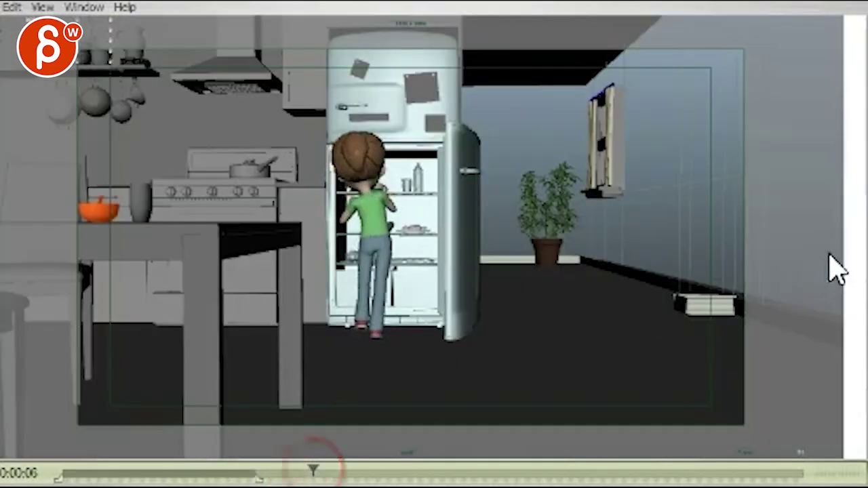
Draw a green bracket at the shot's right edge and a rightward arrow, then clear them.
drag(844, 61, 839, 197)
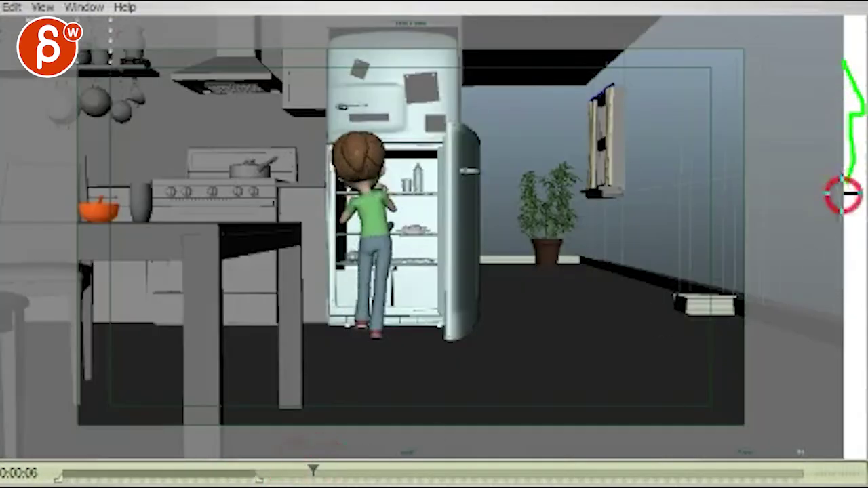
mouse_move(631, 193)
mouse_down()
mouse_move(742, 194)
mouse_move(732, 203)
mouse_up()
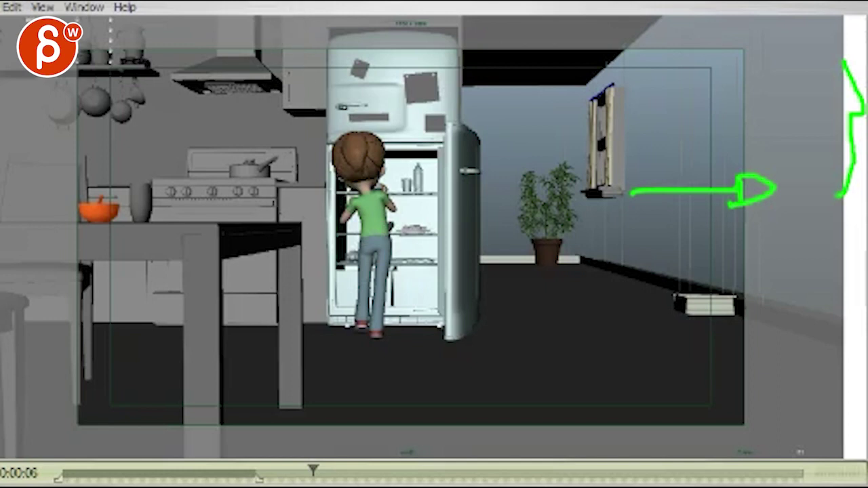
key(Escape)
Replay the playblast from the start, compare the 6 s and 4 s shots, then settle at 00:00:13.
click(61, 473)
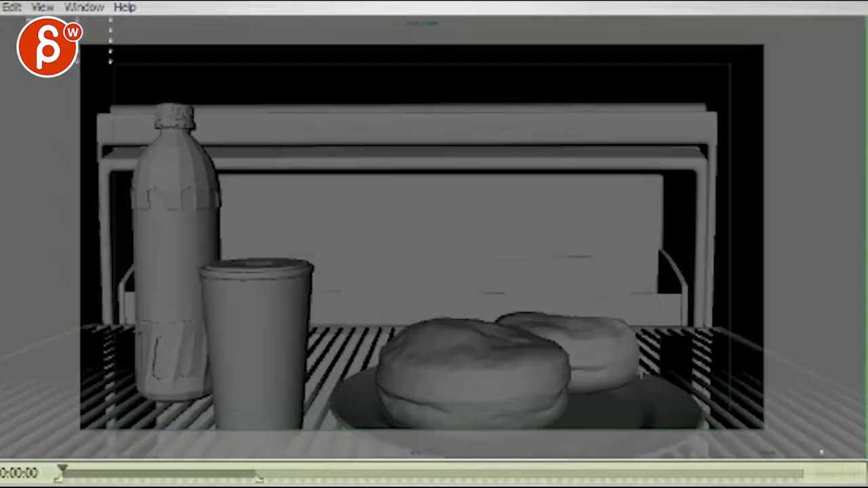
key(alt+v)
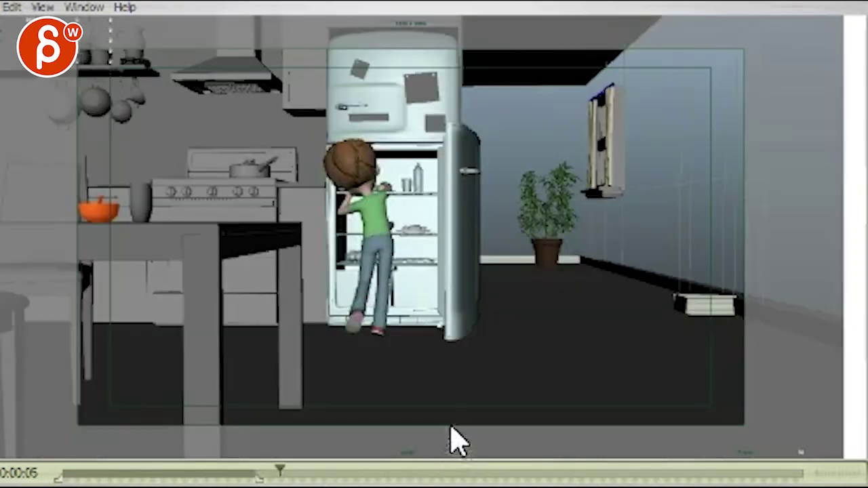
click(269, 473)
drag(269, 473, 199, 473)
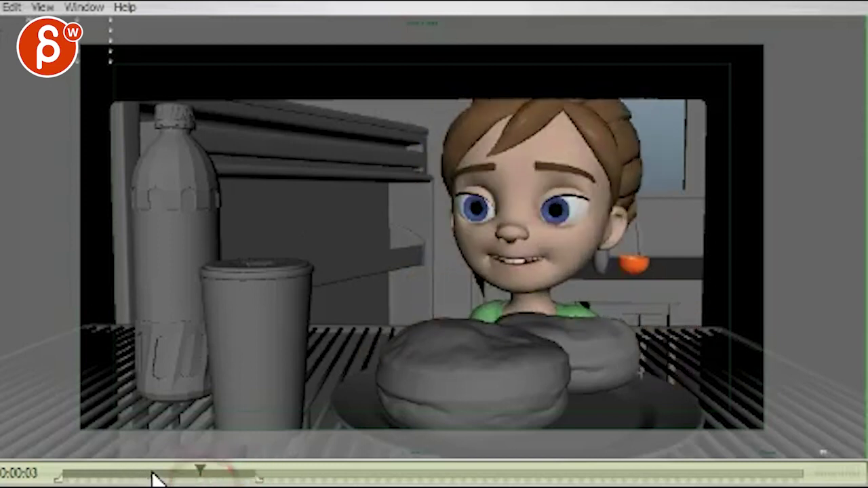
click(112, 473)
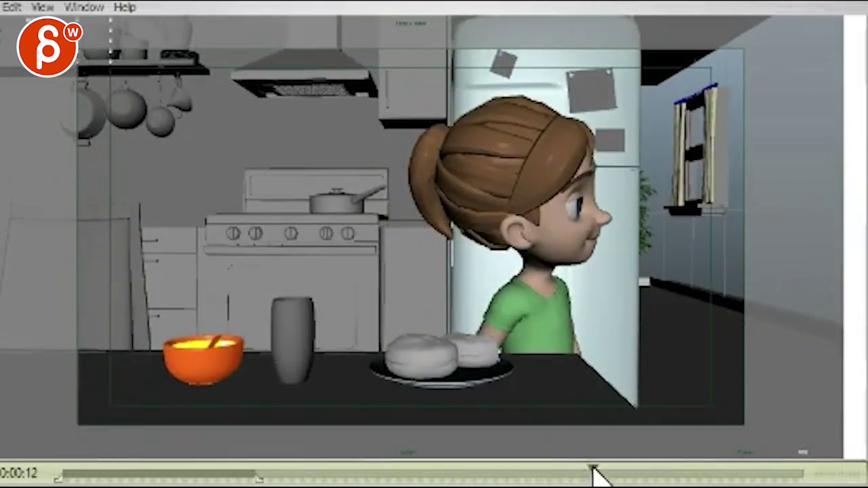
mouse_move(592, 475)
mouse_down()
mouse_move(612, 469)
mouse_move(556, 470)
mouse_move(691, 472)
mouse_move(576, 475)
mouse_move(601, 475)
mouse_up()
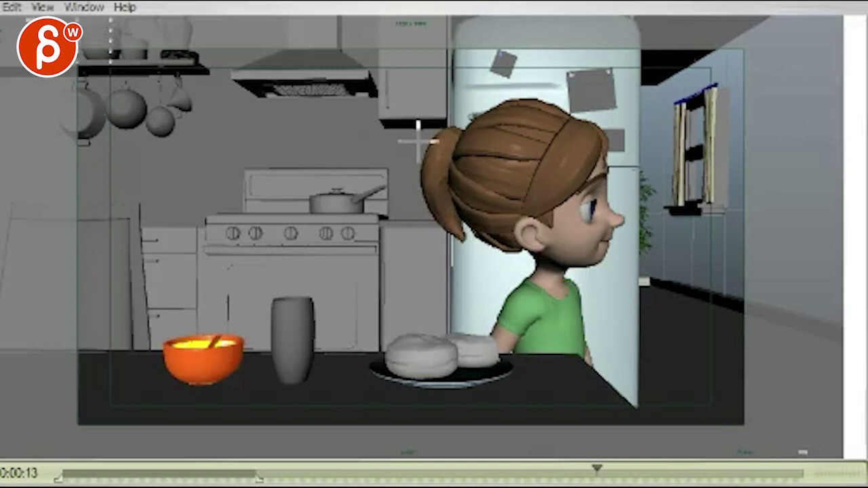
Cross out the girl's head pose in green, clear it, and step back to compare shots.
mouse_move(418, 141)
mouse_down()
mouse_move(649, 210)
mouse_move(486, 296)
mouse_move(695, 291)
mouse_move(475, 298)
mouse_up()
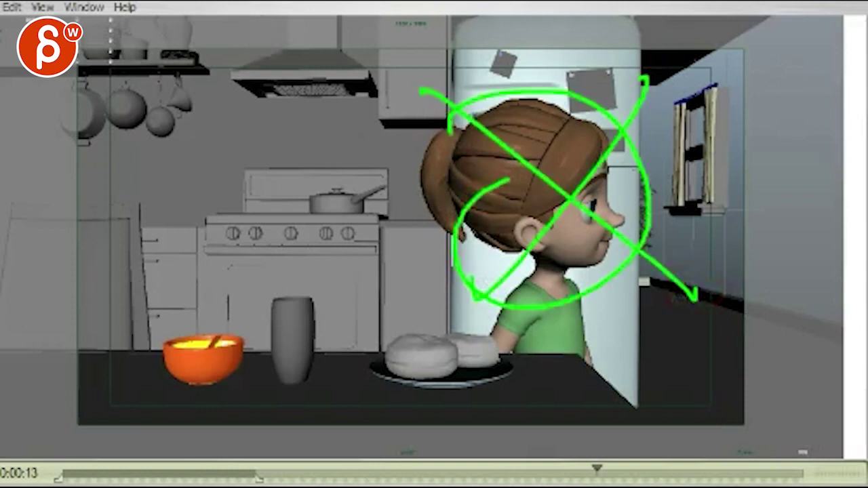
key(Escape)
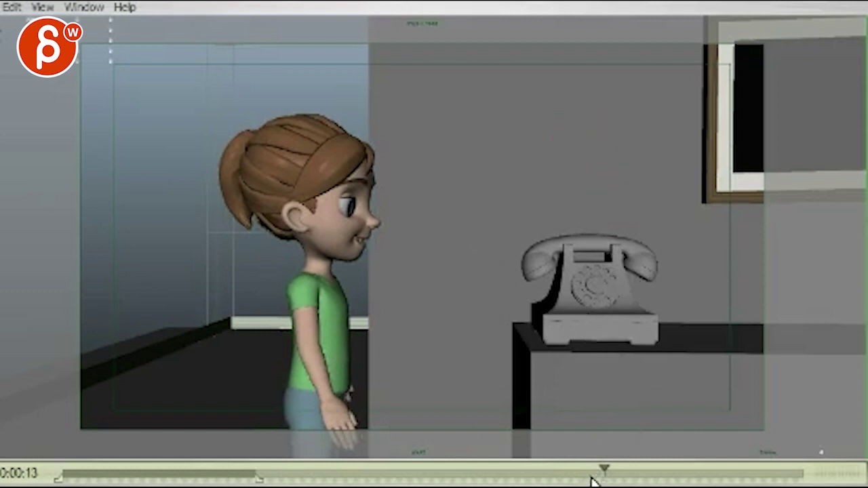
mouse_move(601, 472)
mouse_down()
mouse_move(582, 477)
mouse_move(608, 476)
mouse_up()
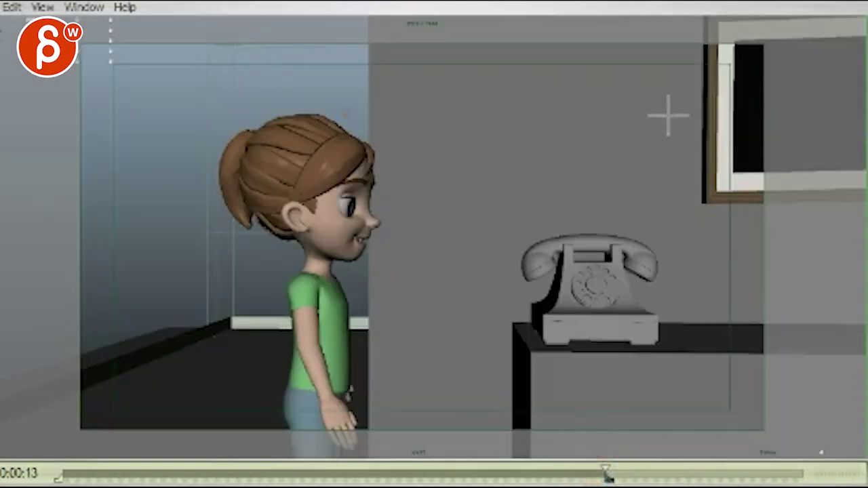
Sketch a tighter crop line right of the phone and a phone-and-table framing, clearing each.
drag(682, 105, 680, 339)
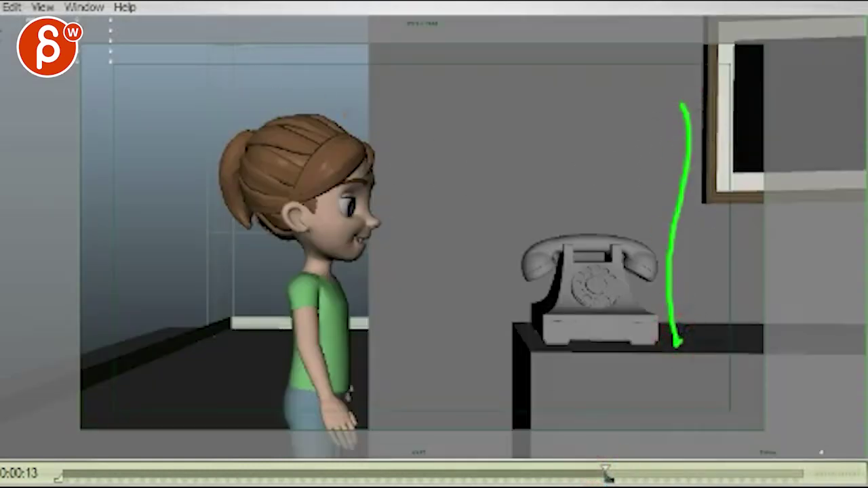
click(603, 22)
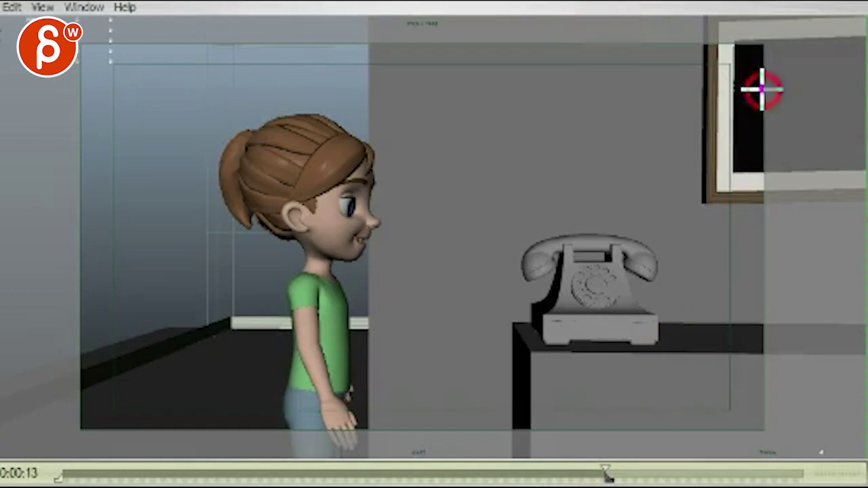
mouse_move(761, 89)
mouse_down()
mouse_move(787, 364)
mouse_move(383, 403)
mouse_move(372, 330)
mouse_move(387, 117)
mouse_move(399, 102)
mouse_move(636, 100)
mouse_move(842, 106)
mouse_move(849, 400)
mouse_move(396, 444)
mouse_up()
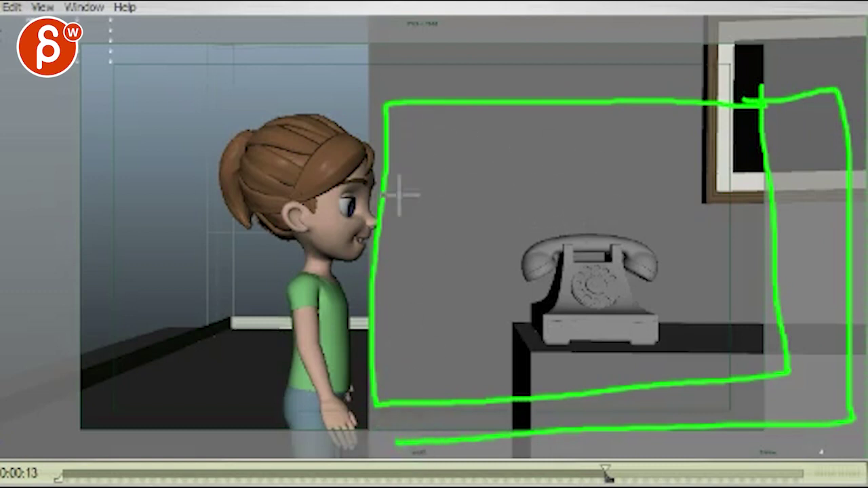
click(584, 24)
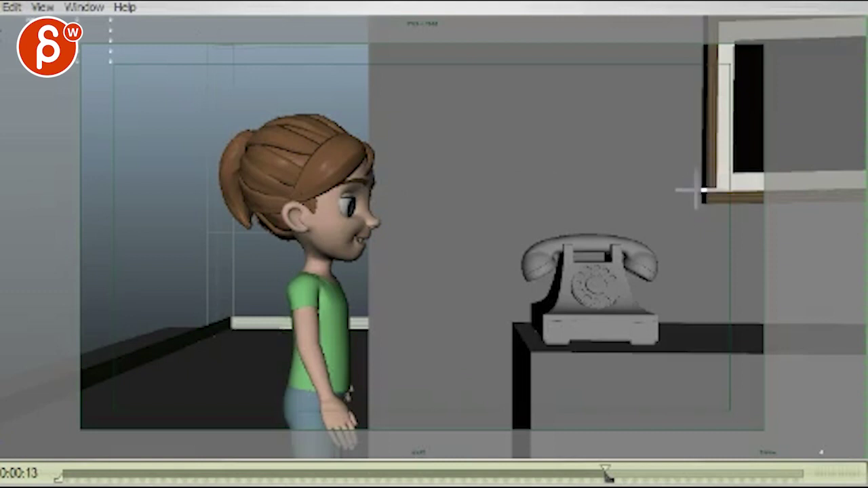
Draw a face-to-phone frame, circle the dial, sketch her reaching arm, then erase it all.
mouse_move(722, 141)
mouse_down()
mouse_move(348, 153)
mouse_move(320, 391)
mouse_move(728, 431)
mouse_move(707, 149)
mouse_up()
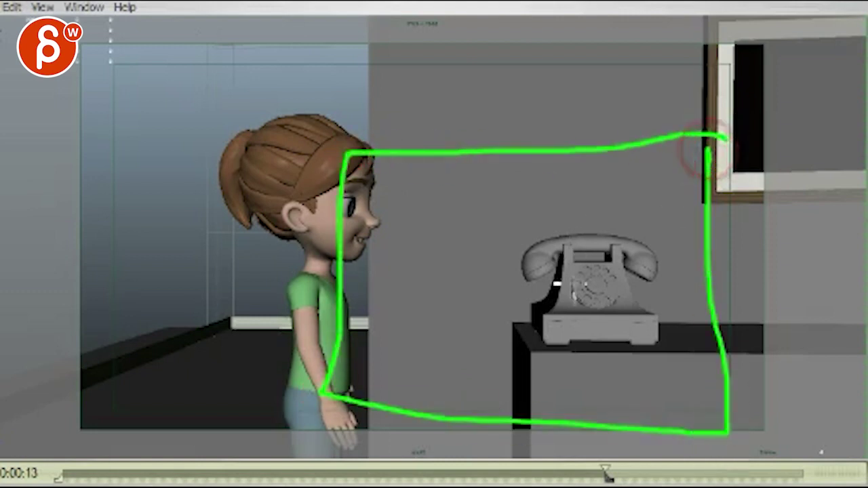
mouse_move(600, 256)
mouse_down()
mouse_move(600, 287)
mouse_move(601, 249)
mouse_move(590, 256)
mouse_move(602, 234)
mouse_up()
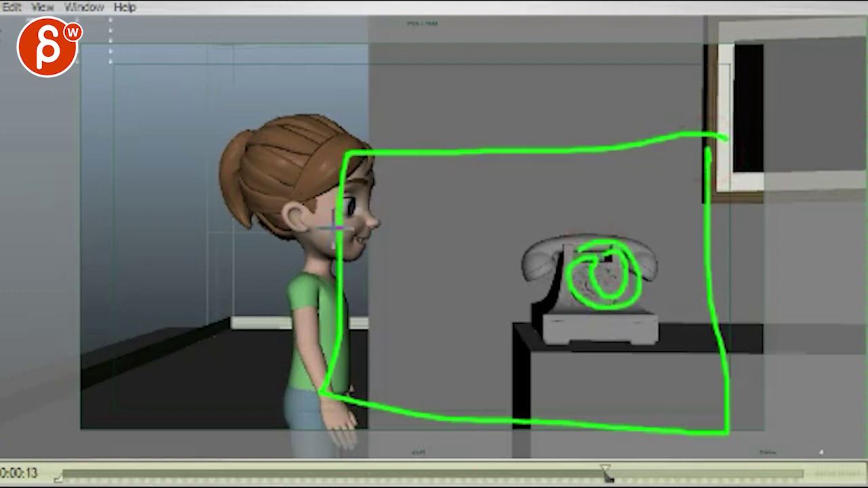
mouse_move(463, 187)
mouse_down()
mouse_move(371, 206)
mouse_move(364, 359)
mouse_up()
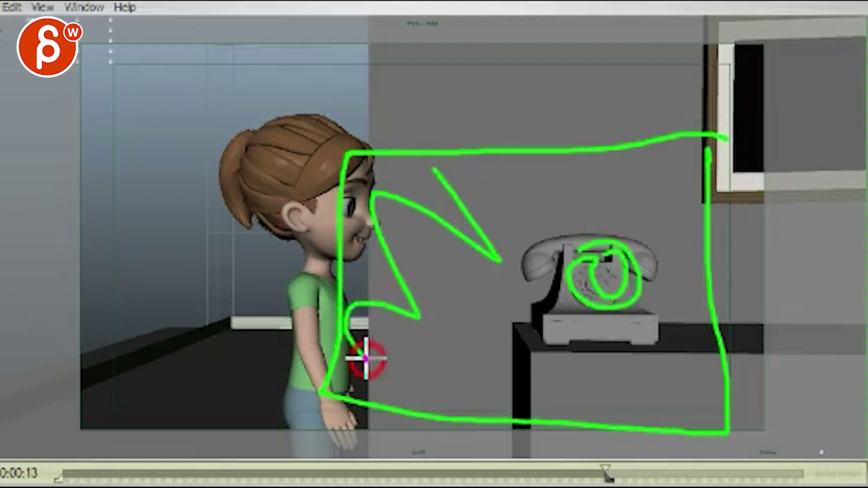
key(e)
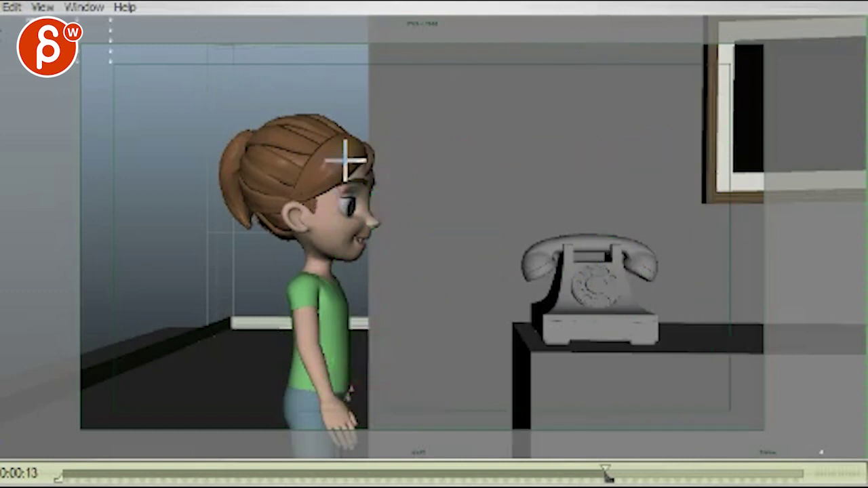
Sketch a new phone frame with receiver and eyeline, clear it, and advance to about 00:00:14.
mouse_move(392, 139)
mouse_down()
mouse_move(393, 201)
mouse_move(694, 411)
mouse_move(817, 425)
mouse_move(442, 118)
mouse_move(336, 128)
mouse_up()
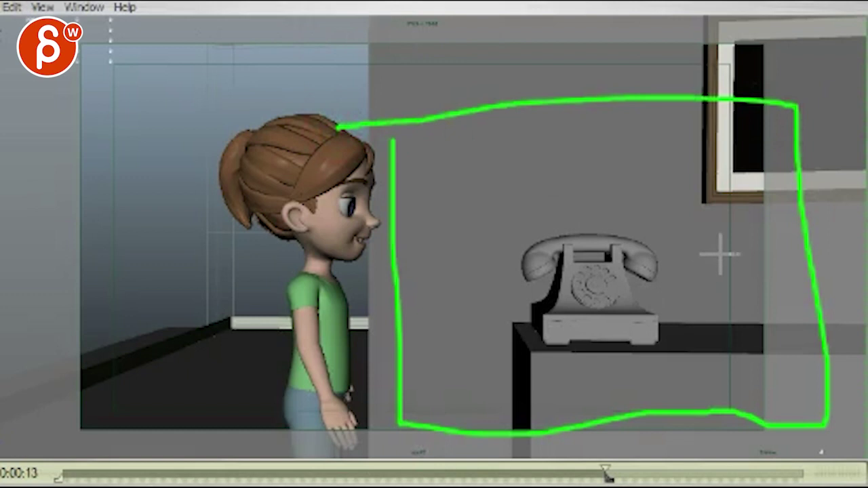
mouse_move(720, 254)
mouse_down()
mouse_move(684, 251)
mouse_move(719, 288)
mouse_move(667, 313)
mouse_move(698, 307)
mouse_move(702, 324)
mouse_move(688, 303)
mouse_move(702, 286)
mouse_move(661, 308)
mouse_up()
drag(339, 201, 440, 204)
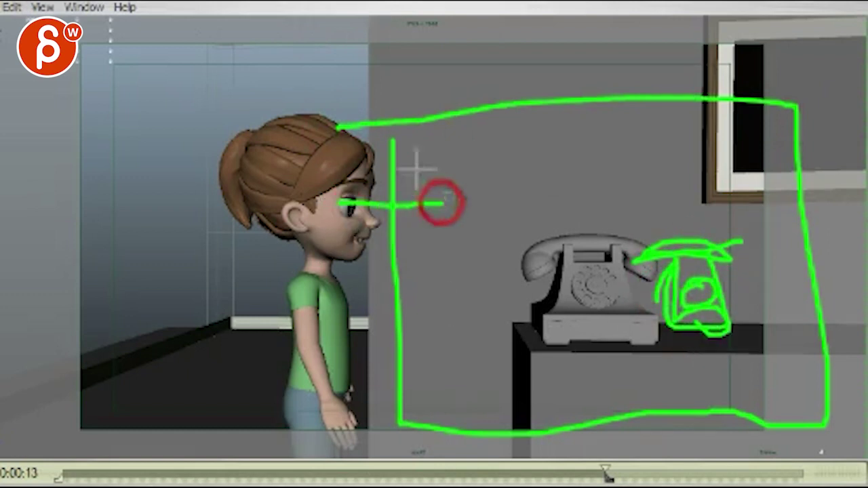
mouse_move(413, 156)
mouse_down()
mouse_move(507, 187)
mouse_move(426, 269)
mouse_up()
drag(465, 290, 509, 290)
key(Escape)
drag(603, 478, 666, 473)
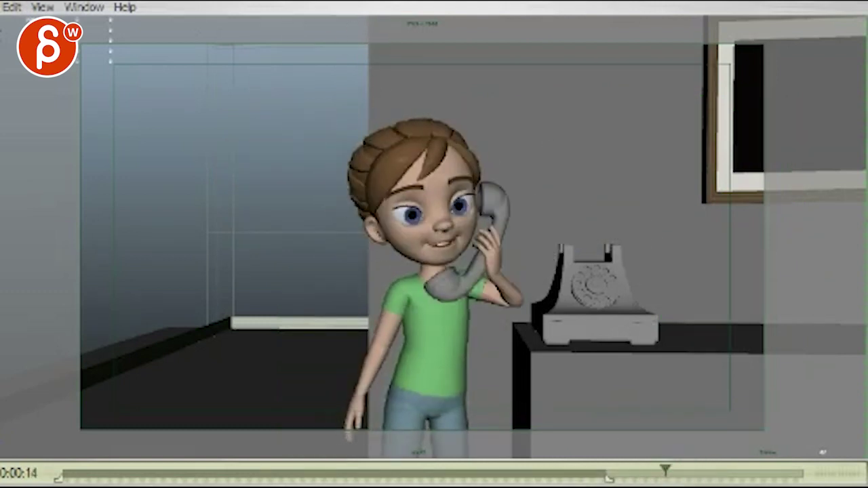
Draw a green box framing the girl and phone, circling the top of the telephone.
mouse_move(352, 397)
mouse_down()
mouse_move(345, 407)
mouse_move(453, 382)
mouse_up()
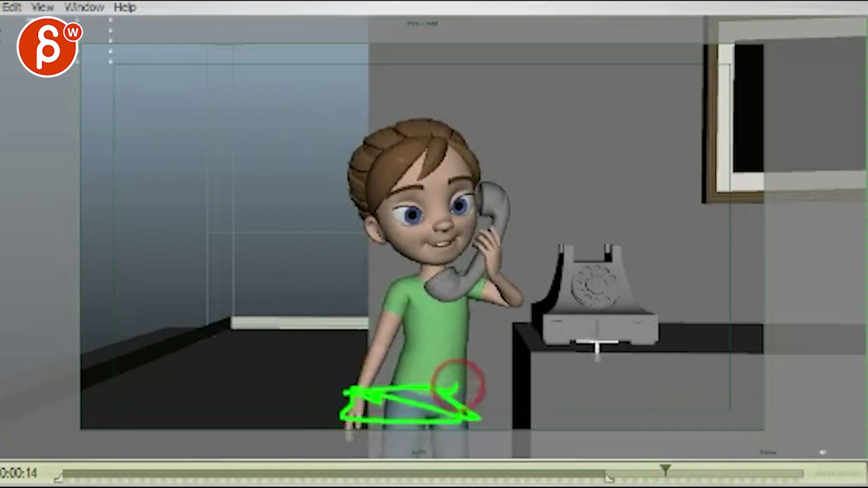
mouse_move(681, 368)
mouse_down()
mouse_move(661, 93)
mouse_move(329, 120)
mouse_move(448, 339)
mouse_up()
mouse_move(534, 347)
mouse_down()
mouse_move(711, 346)
mouse_move(394, 351)
mouse_move(349, 224)
mouse_move(320, 332)
mouse_move(297, 139)
mouse_move(597, 105)
mouse_up()
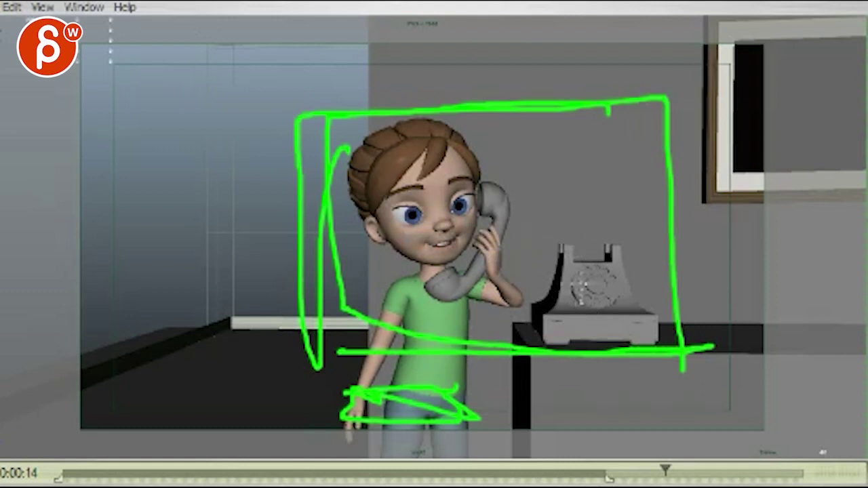
mouse_move(579, 235)
mouse_down()
mouse_move(598, 254)
mouse_move(596, 212)
mouse_move(577, 232)
mouse_move(559, 216)
mouse_move(577, 221)
mouse_move(565, 251)
mouse_move(579, 275)
mouse_move(581, 242)
mouse_up()
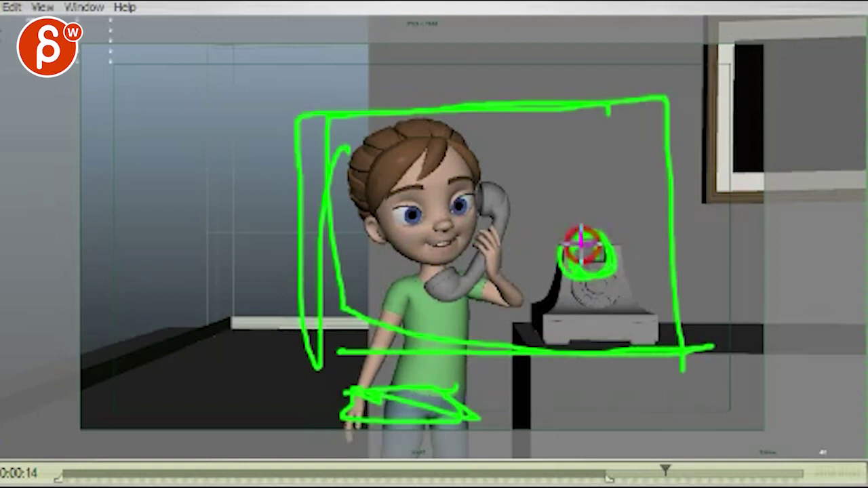
mouse_move(319, 110)
mouse_down()
mouse_move(316, 353)
mouse_move(444, 362)
mouse_up()
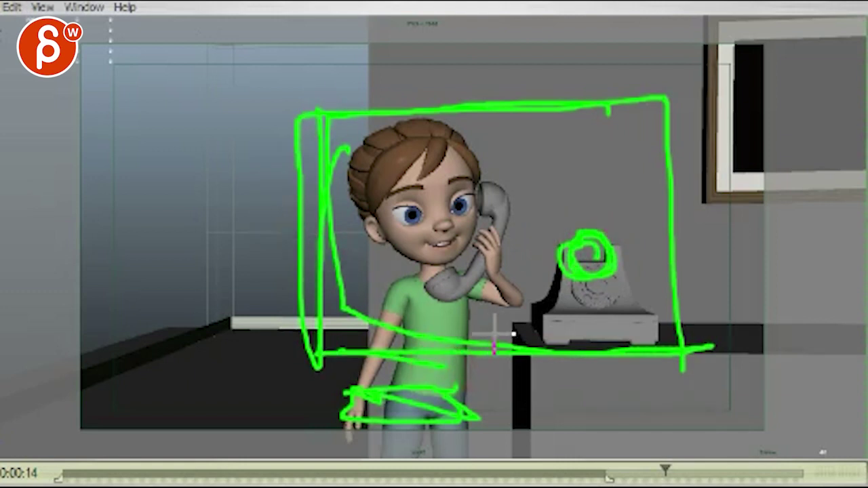
Circle the girl's face for the close-up and scribble out the area outside it.
mouse_move(270, 207)
mouse_down()
mouse_move(366, 203)
mouse_move(358, 173)
mouse_move(499, 239)
mouse_move(402, 139)
mouse_move(431, 143)
mouse_up()
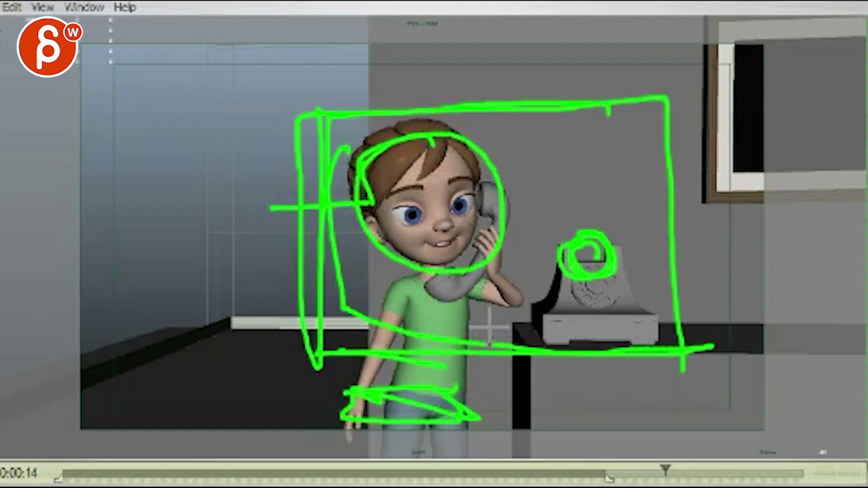
mouse_move(381, 356)
mouse_down()
mouse_move(335, 398)
mouse_move(344, 426)
mouse_move(361, 366)
mouse_move(339, 392)
mouse_up()
mouse_move(351, 436)
mouse_down()
mouse_move(330, 382)
mouse_move(403, 355)
mouse_move(631, 343)
mouse_move(346, 330)
mouse_up()
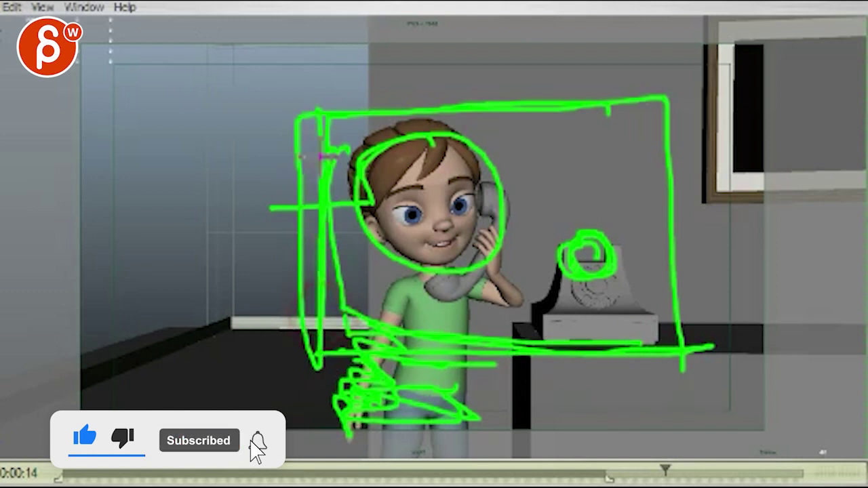
mouse_move(312, 261)
mouse_down()
mouse_move(266, 167)
mouse_move(262, 281)
mouse_move(203, 406)
mouse_move(457, 388)
mouse_move(615, 399)
mouse_move(712, 178)
mouse_move(519, 47)
mouse_move(287, 77)
mouse_move(281, 146)
mouse_move(436, 38)
mouse_move(182, 142)
mouse_move(112, 314)
mouse_up()
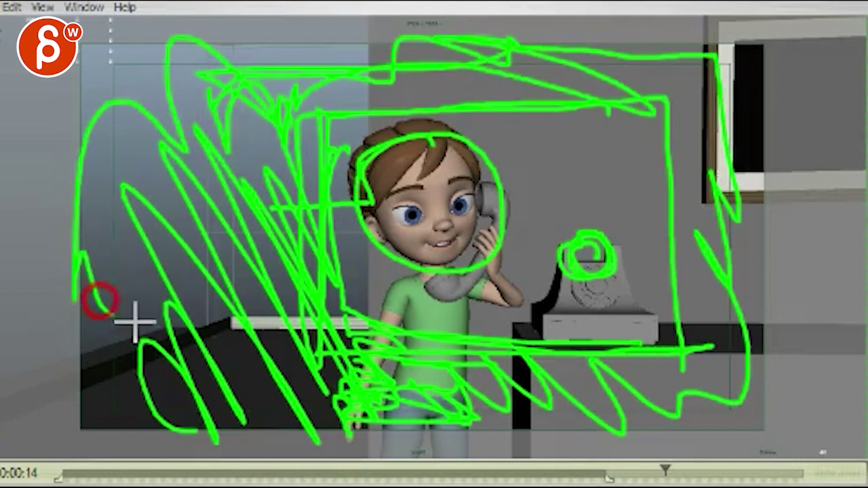